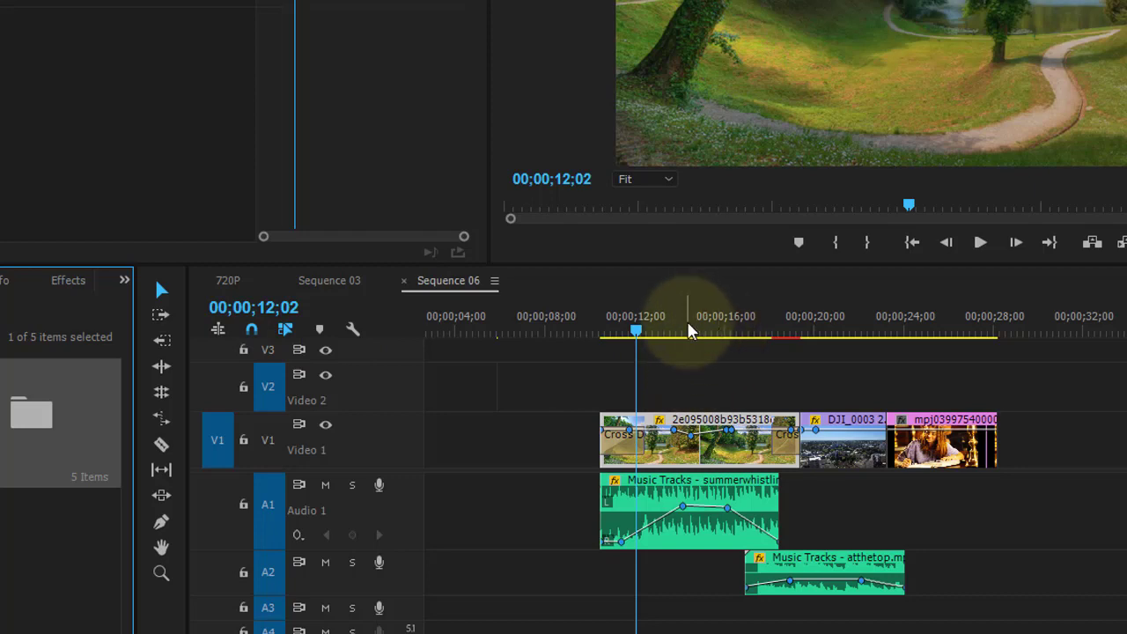
Zoom in at 00;00;18;01, enlarge the video tracks, and move DJI_0003 2.MP4 up to a new V4.
{"action": "left_click", "coordinate": [770, 324]}
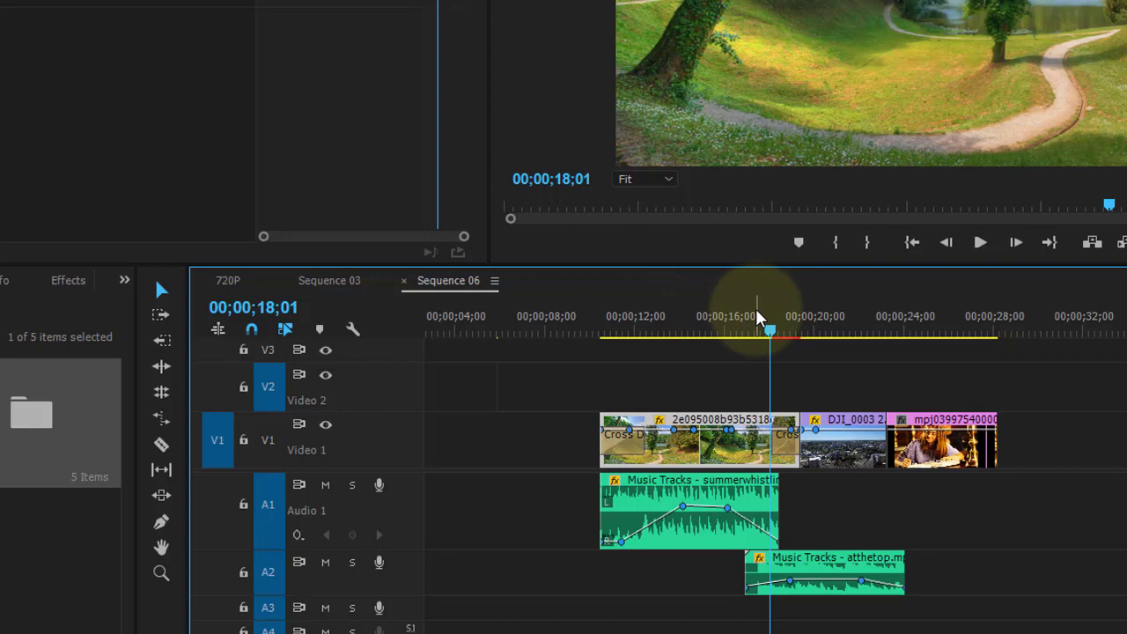
{"action": "key", "text": "equal"}
{"action": "key", "text": "equal"}
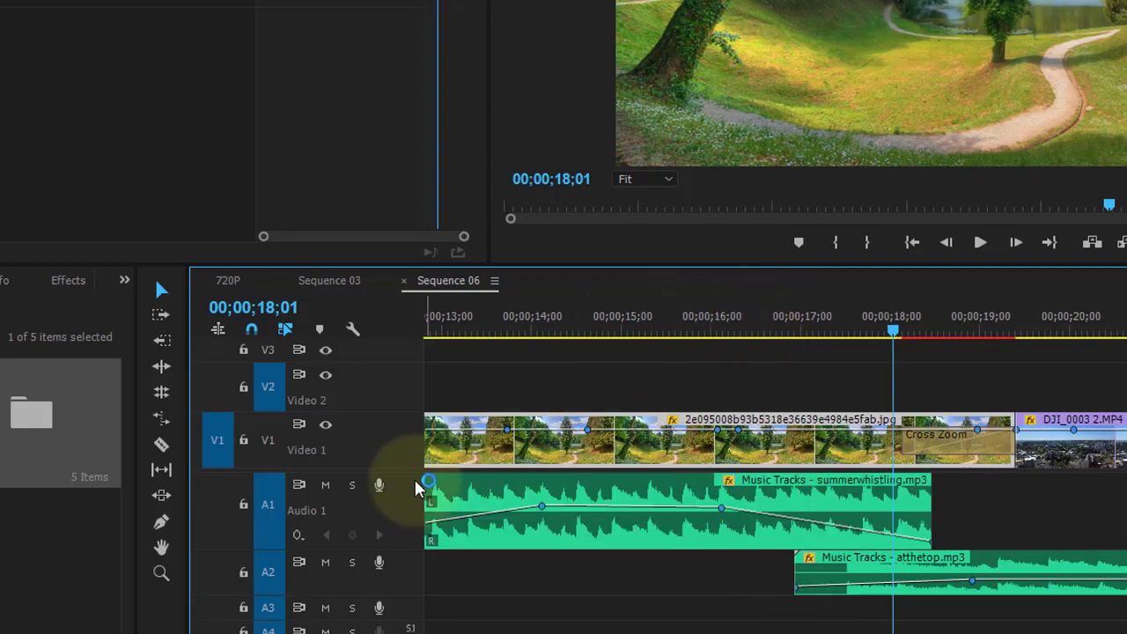
{"action": "left_click_drag", "start_coordinate": [382, 541], "coordinate": [395, 597]}
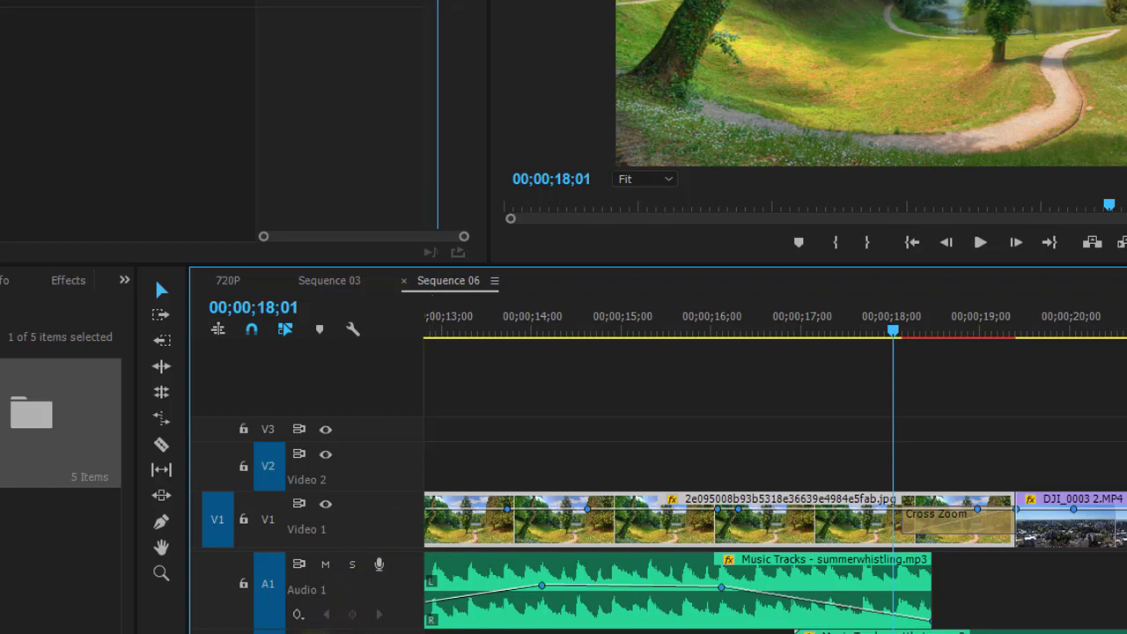
{"action": "left_click", "coordinate": [1081, 539]}
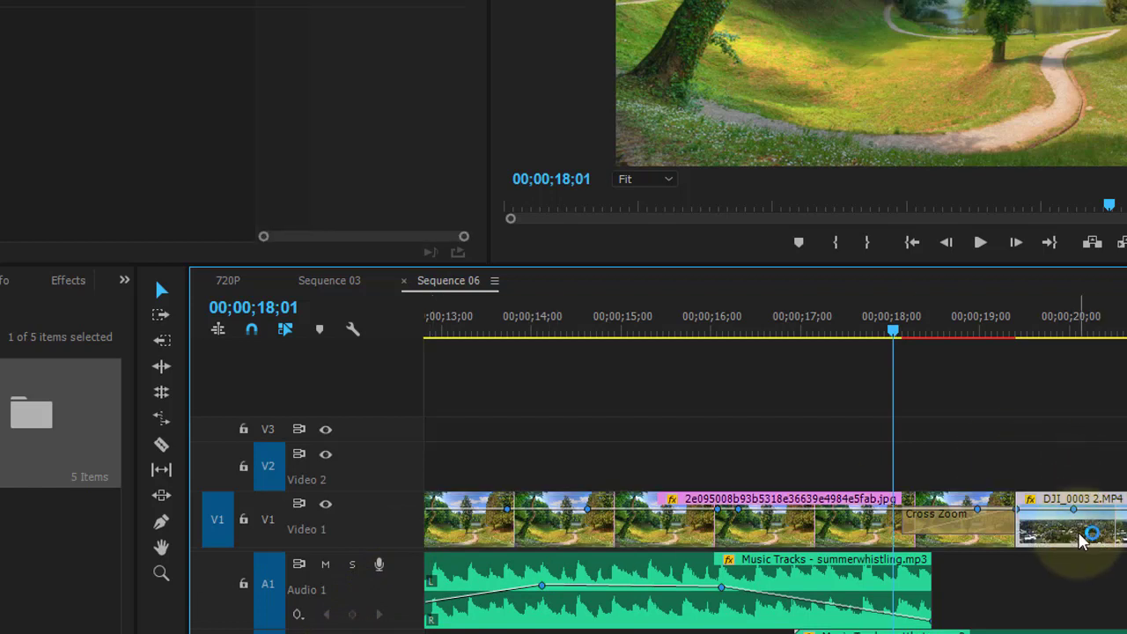
{"action": "mouse_move", "coordinate": [1076, 541]}
{"action": "left_mouse_down"}
{"action": "mouse_move", "coordinate": [541, 421]}
{"action": "mouse_move", "coordinate": [1081, 539]}
{"action": "left_mouse_up"}
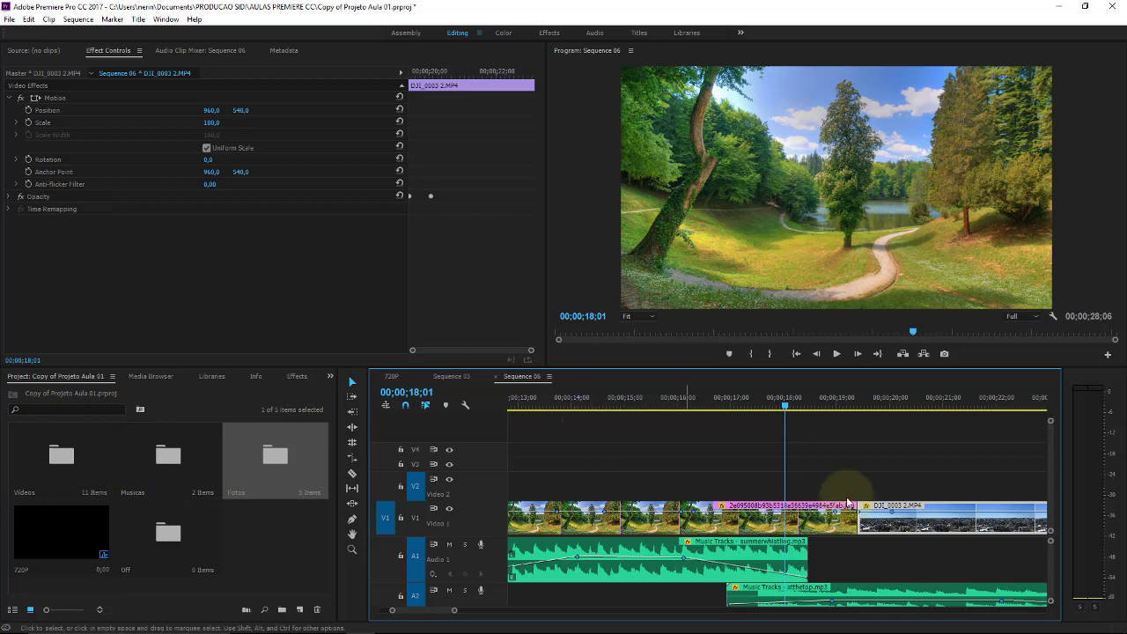
Turn Snap off and slide DJI_0003 2.MP4 to leave a small gap after the jpg clip.
{"action": "mouse_move", "coordinate": [936, 528]}
{"action": "left_mouse_down"}
{"action": "mouse_move", "coordinate": [944, 532]}
{"action": "mouse_move", "coordinate": [916, 525]}
{"action": "left_mouse_up"}
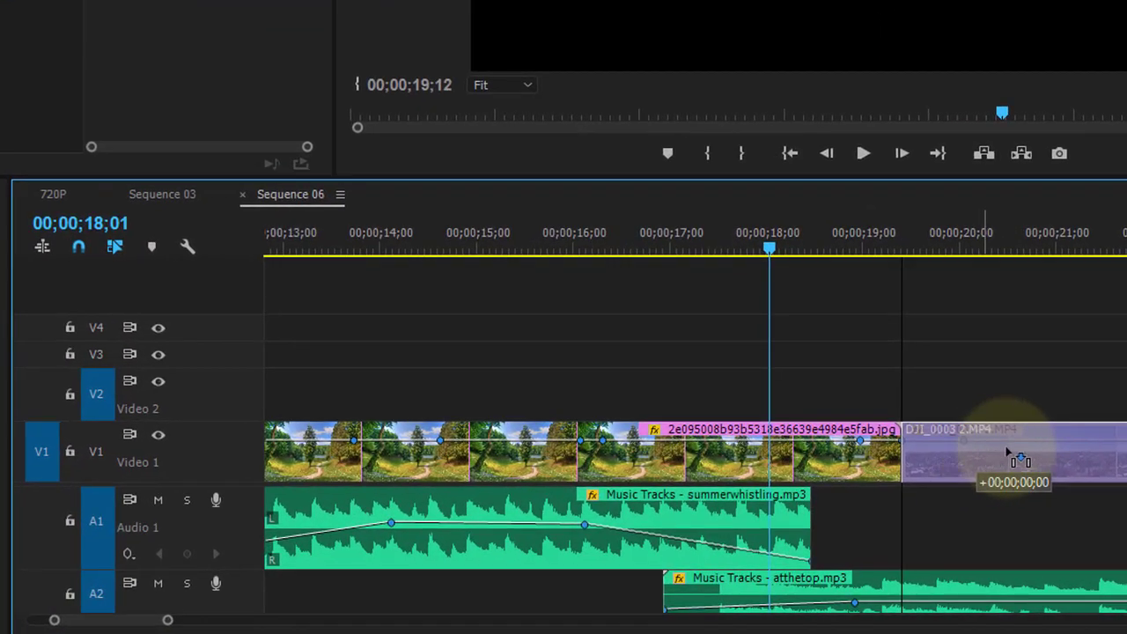
{"action": "left_click_drag", "start_coordinate": [916, 525], "coordinate": [918, 523]}
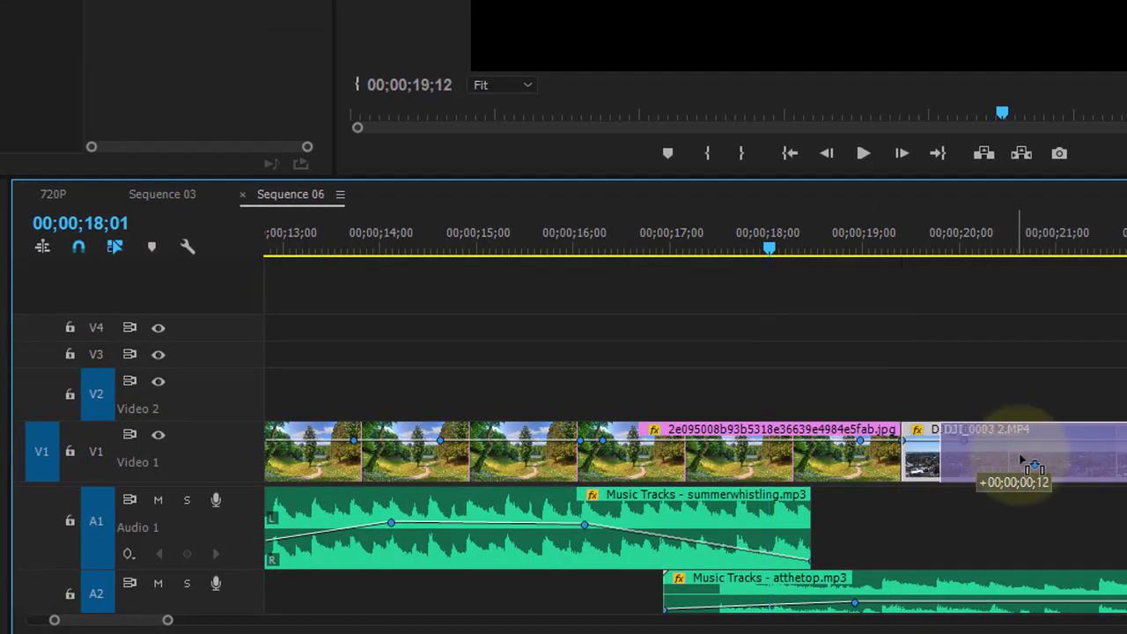
{"action": "left_click_drag", "start_coordinate": [1011, 460], "coordinate": [1004, 463]}
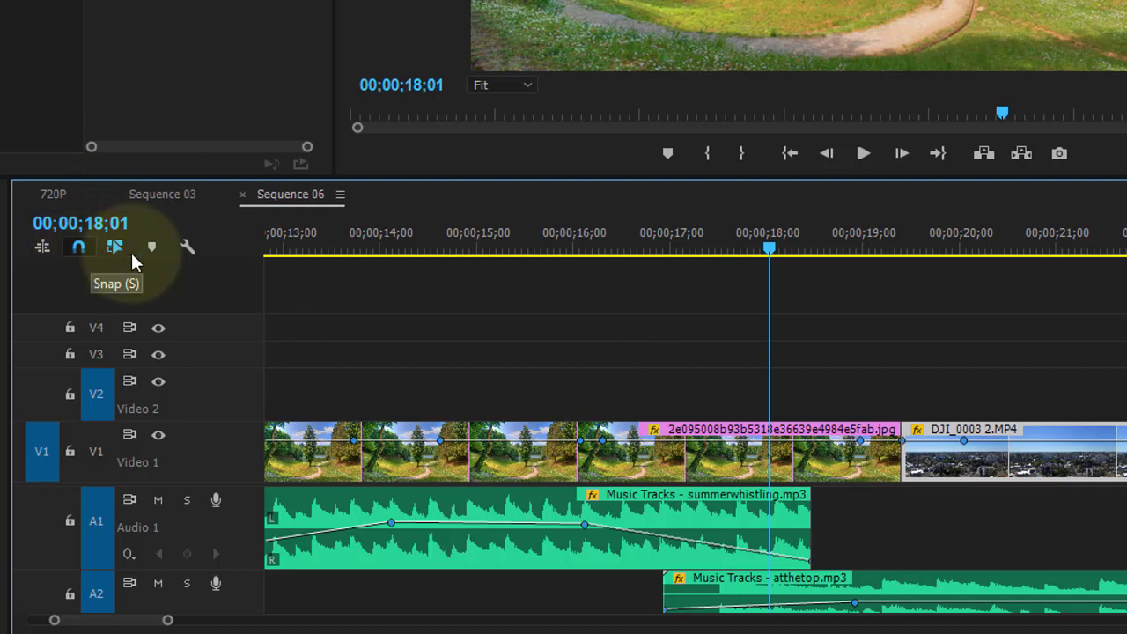
{"action": "left_click_drag", "start_coordinate": [985, 471], "coordinate": [823, 403]}
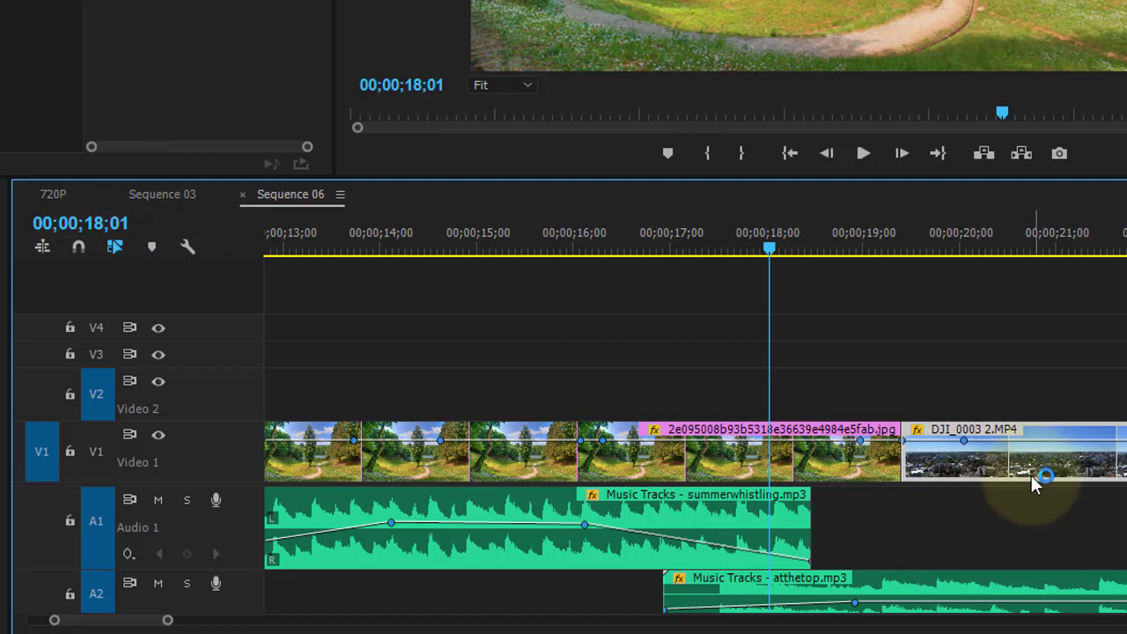
{"action": "mouse_move", "coordinate": [1009, 471]}
{"action": "left_mouse_down"}
{"action": "mouse_move", "coordinate": [969, 466]}
{"action": "mouse_move", "coordinate": [993, 467]}
{"action": "left_mouse_up"}
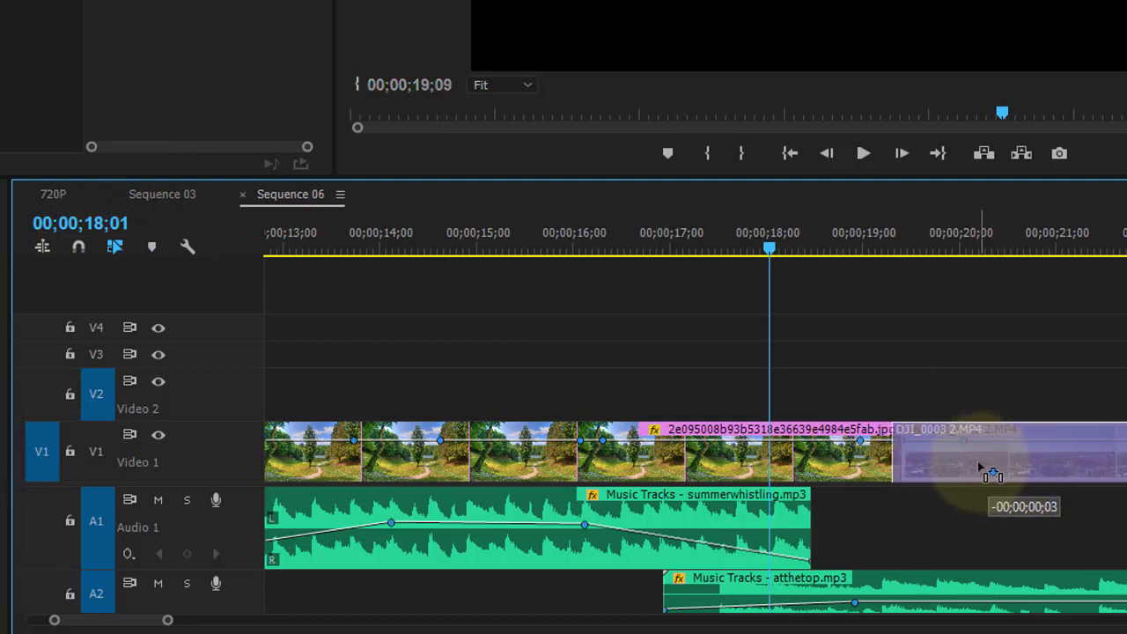
{"action": "left_click_drag", "start_coordinate": [993, 467], "coordinate": [1004, 467]}
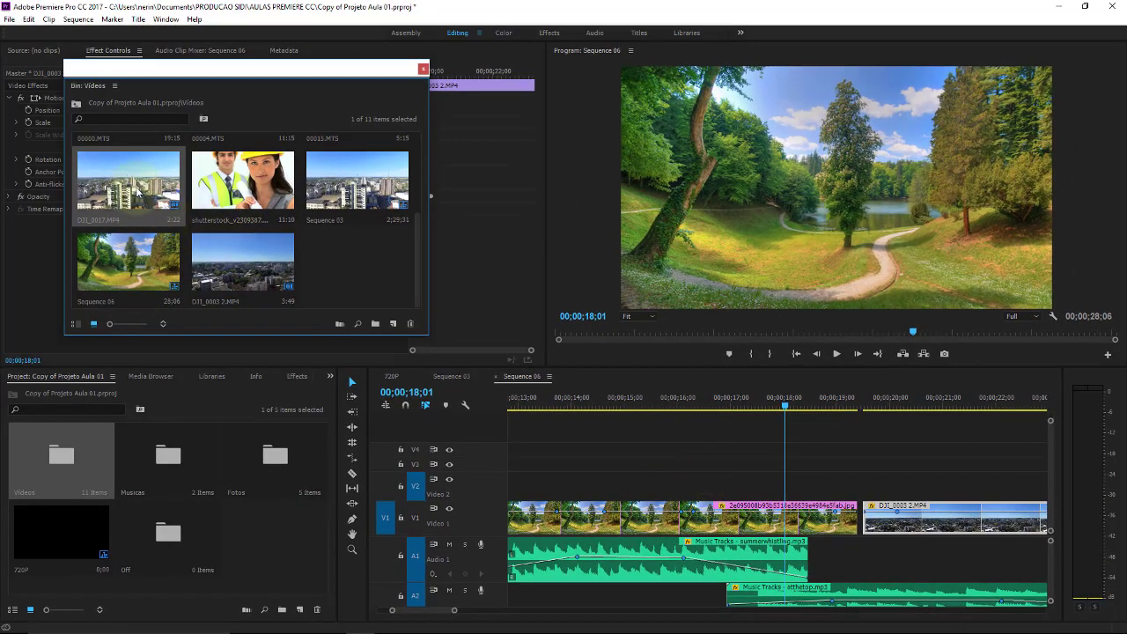
Place DJI_0017.MP4 on V2 above the jpg clip's end and close the Videos bin.
{"action": "left_click_drag", "start_coordinate": [132, 189], "coordinate": [709, 499]}
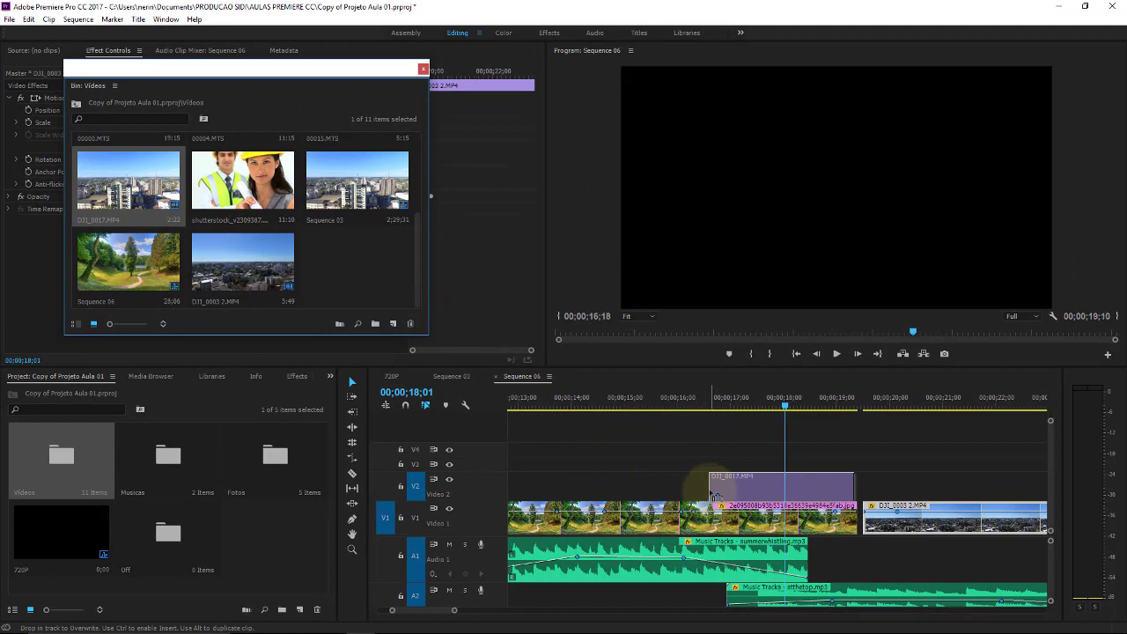
{"action": "left_click_drag", "start_coordinate": [719, 497], "coordinate": [717, 497]}
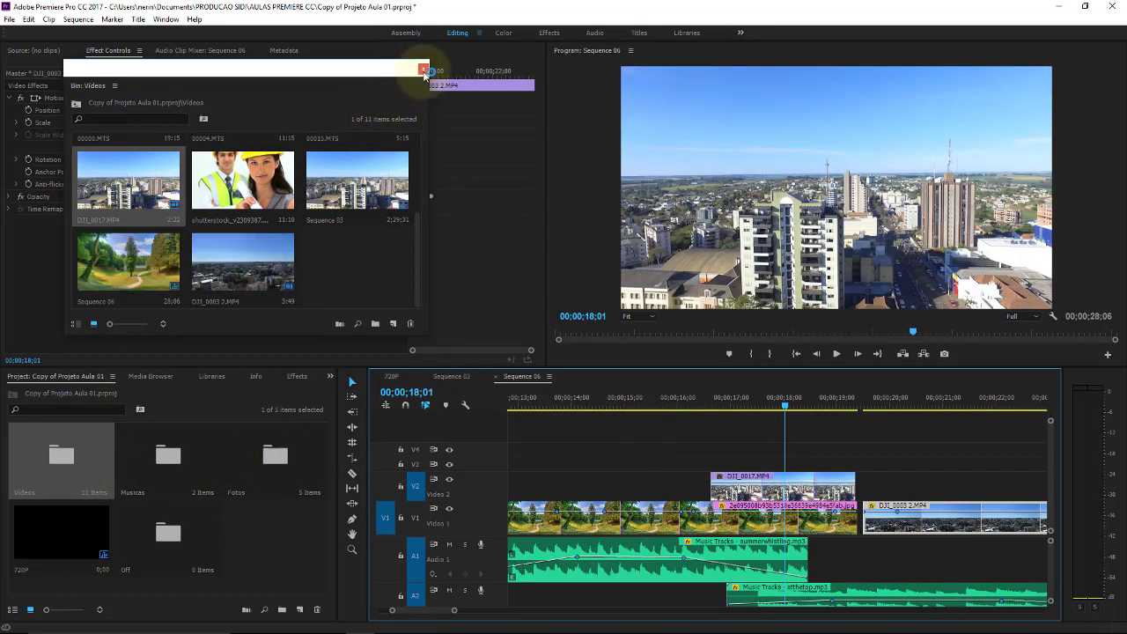
{"action": "left_click", "coordinate": [423, 68]}
{"action": "double_click", "coordinate": [288, 449]}
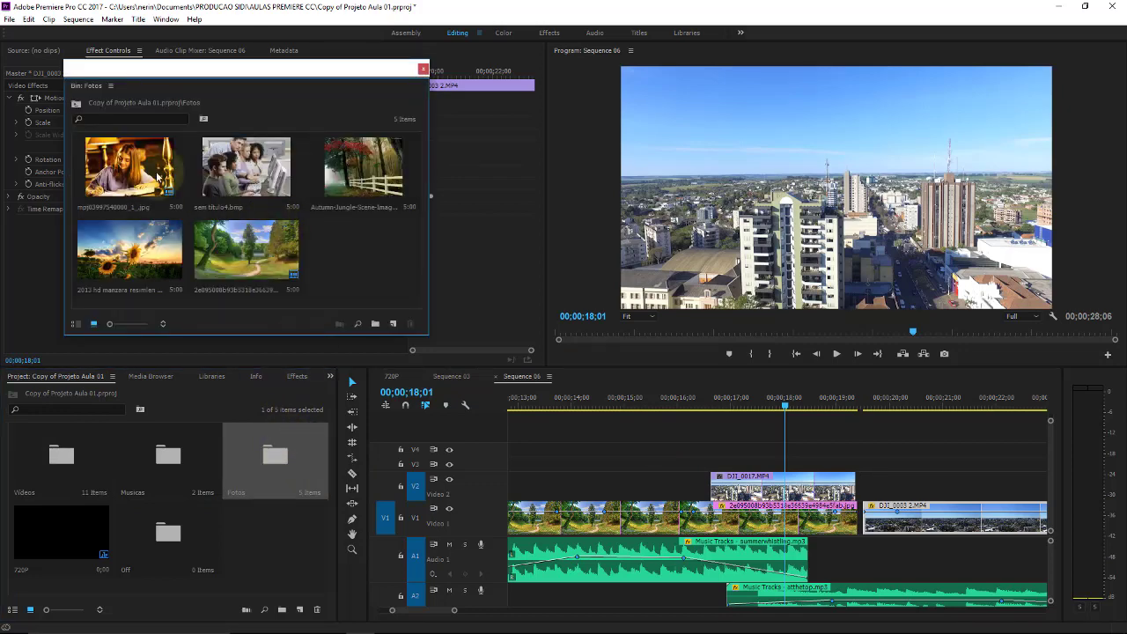
{"action": "left_click_drag", "start_coordinate": [128, 176], "coordinate": [597, 465]}
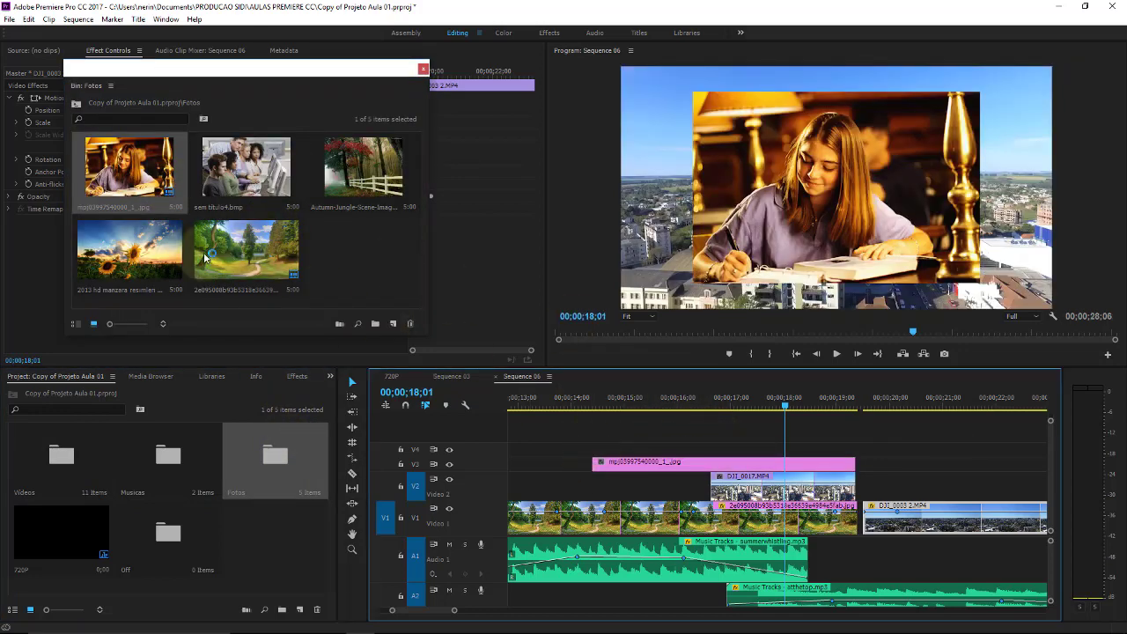
{"action": "mouse_move", "coordinate": [245, 252]}
{"action": "left_mouse_down"}
{"action": "mouse_move", "coordinate": [603, 398]}
{"action": "mouse_move", "coordinate": [603, 451]}
{"action": "left_mouse_up"}
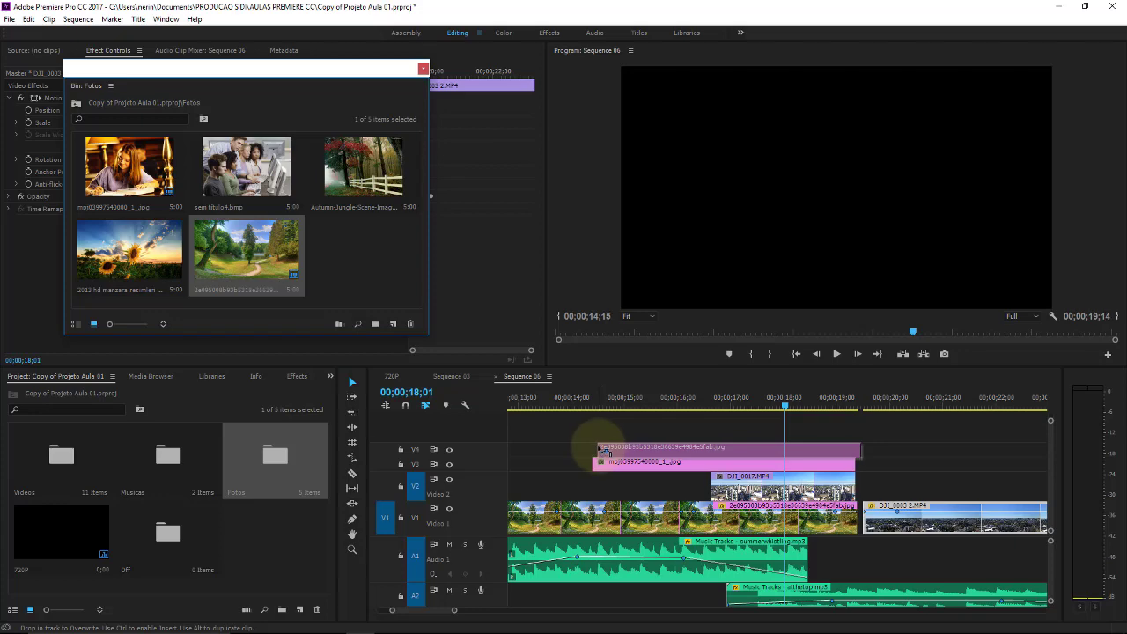
{"action": "left_click_drag", "start_coordinate": [602, 451], "coordinate": [604, 447]}
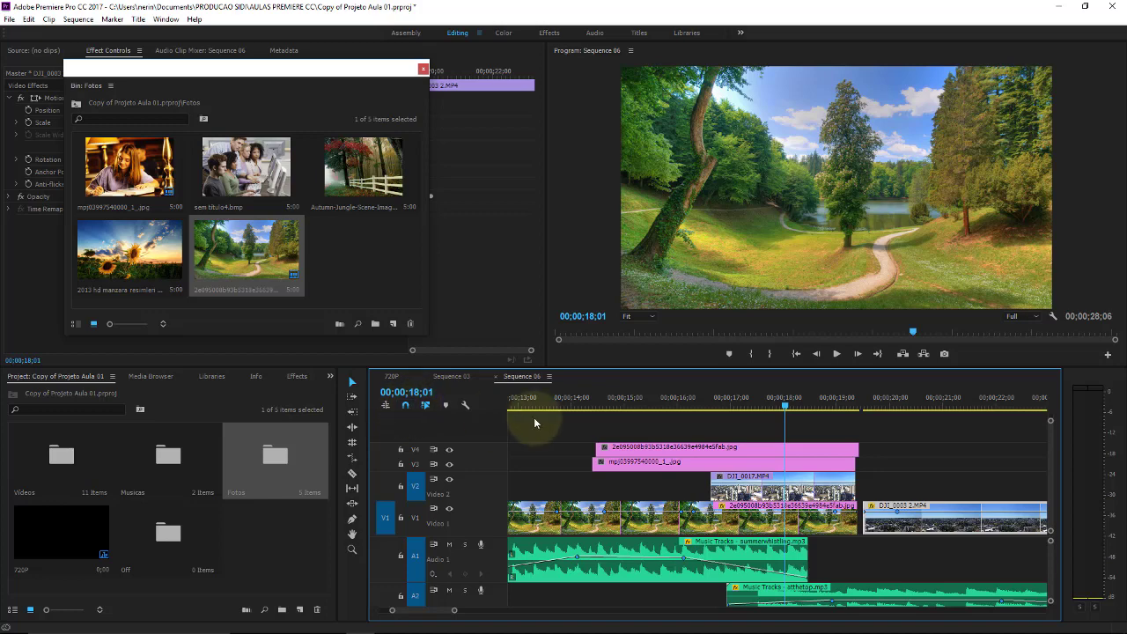
Align the V4 park-path image's end flush with the V3 photo, then zoom in at 00;00;19;06.
{"action": "left_click_drag", "start_coordinate": [849, 450], "coordinate": [833, 453]}
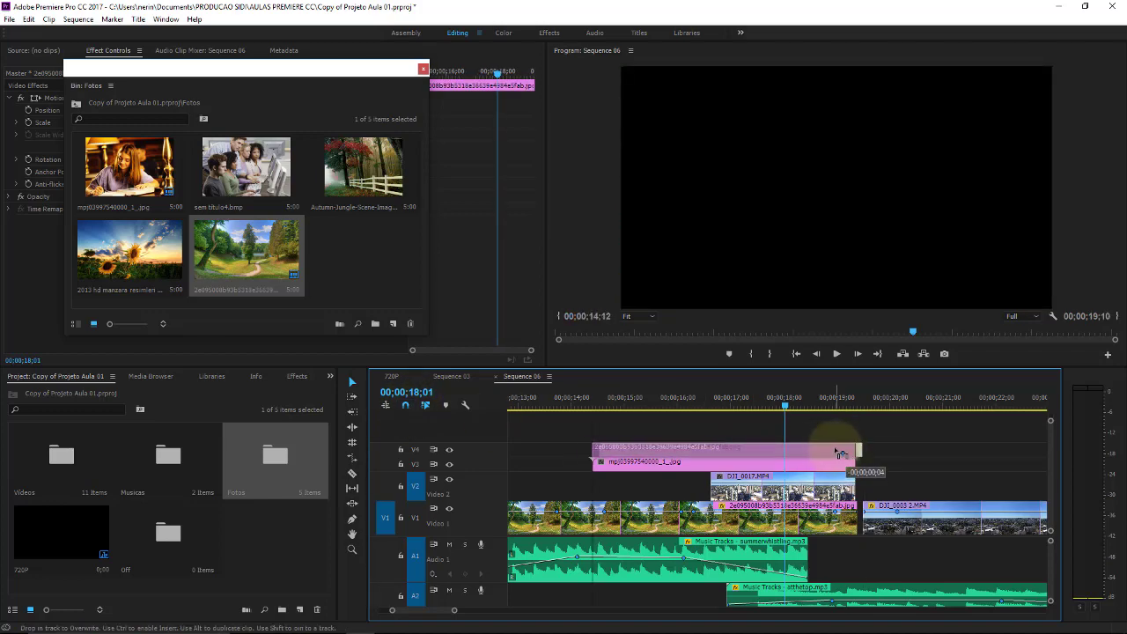
{"action": "left_click_drag", "start_coordinate": [843, 451], "coordinate": [832, 451]}
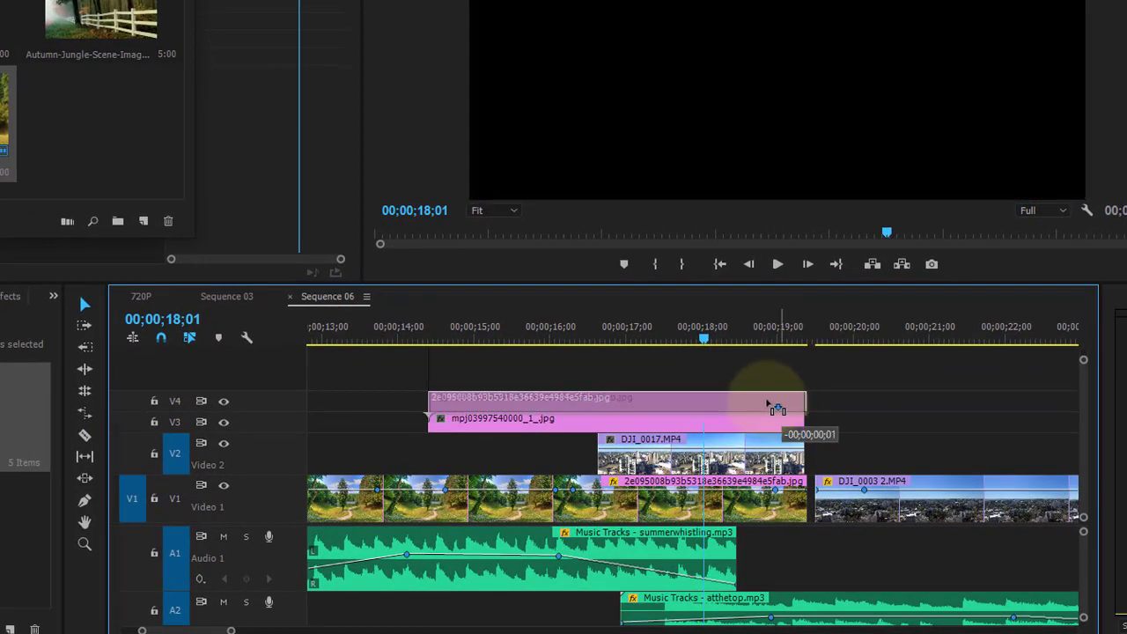
{"action": "left_click_drag", "start_coordinate": [771, 406], "coordinate": [789, 403]}
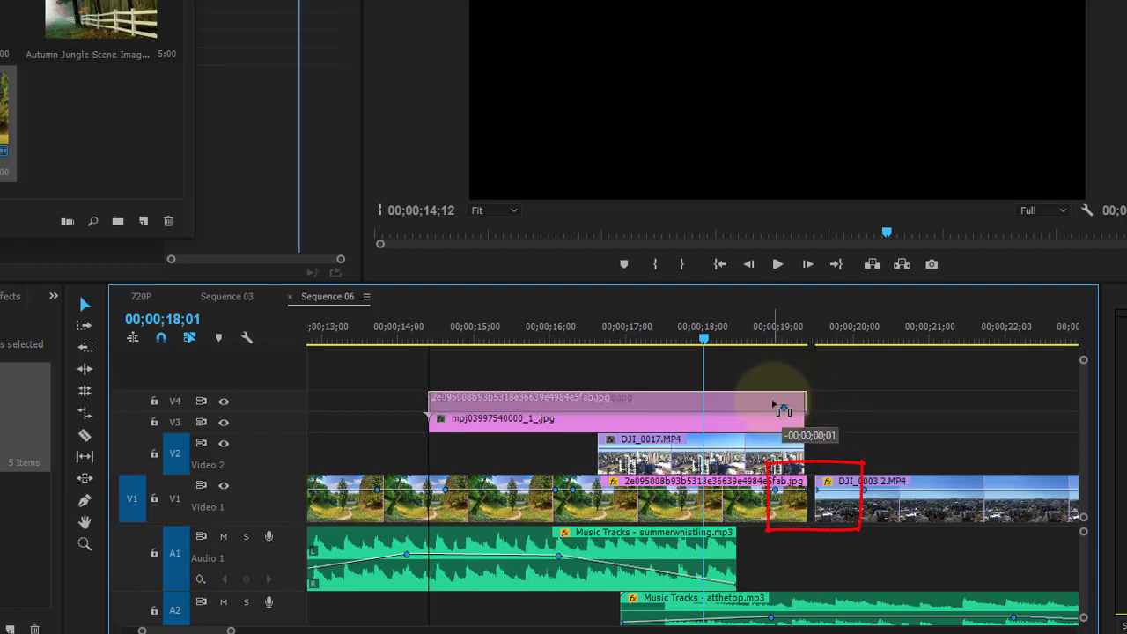
{"action": "left_click_drag", "start_coordinate": [787, 406], "coordinate": [780, 405]}
{"action": "left_click", "coordinate": [794, 327]}
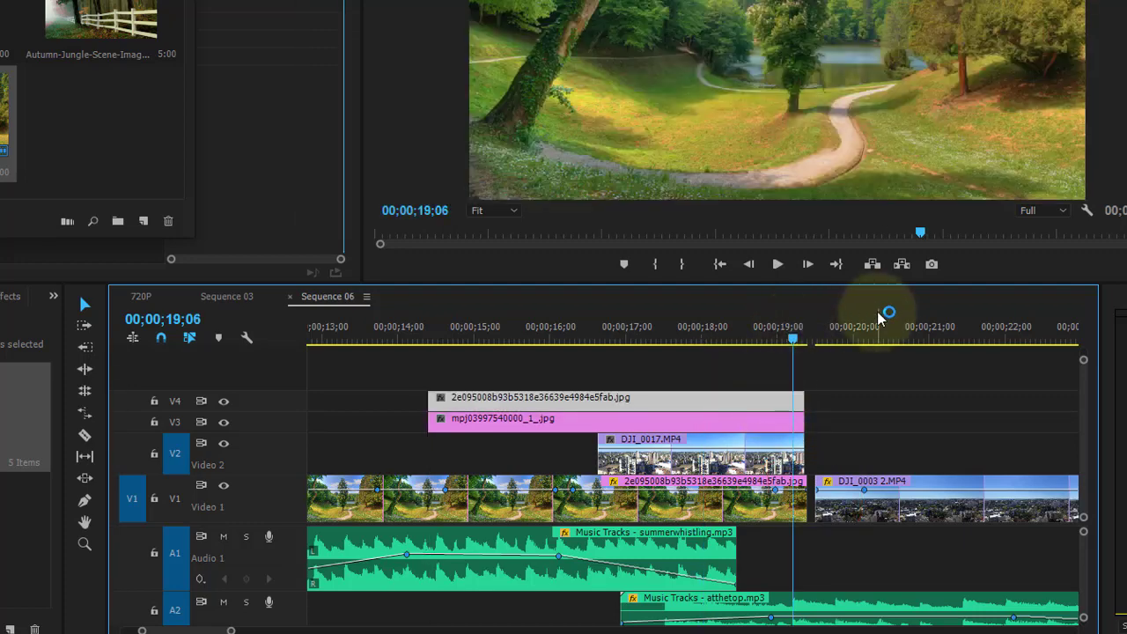
{"action": "key", "text": "equal"}
{"action": "key", "text": "equal"}
{"action": "key", "text": "equal"}
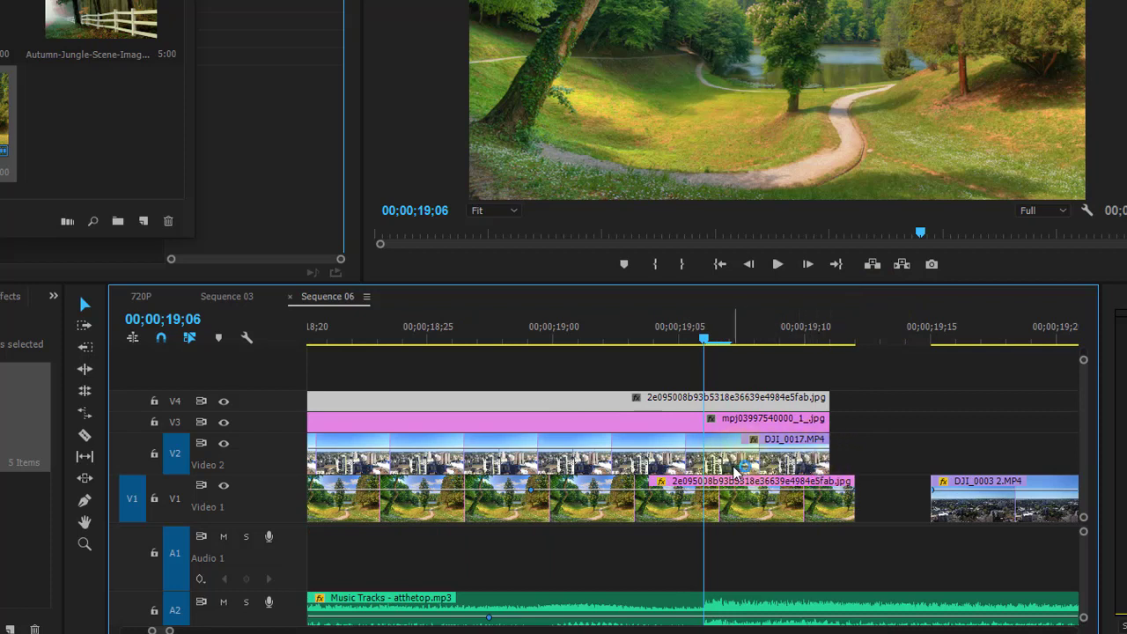
Trim DJI_0017.MP4 on V2 so it ends exactly with the image clip on V1.
{"action": "left_click_drag", "start_coordinate": [736, 472], "coordinate": [804, 464]}
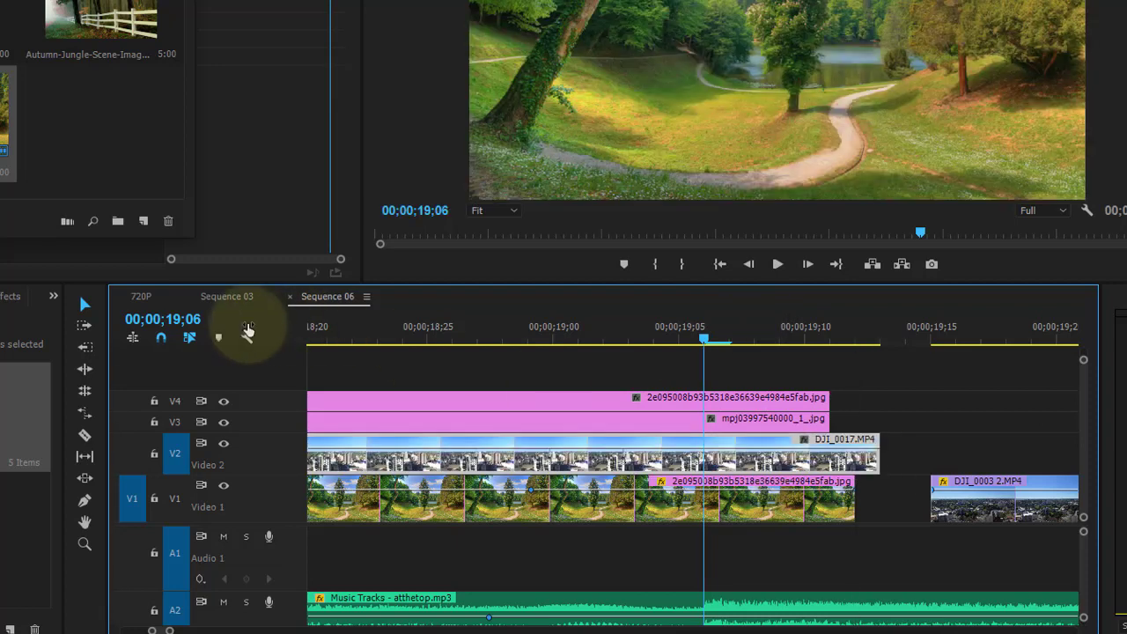
{"action": "left_click", "coordinate": [161, 338]}
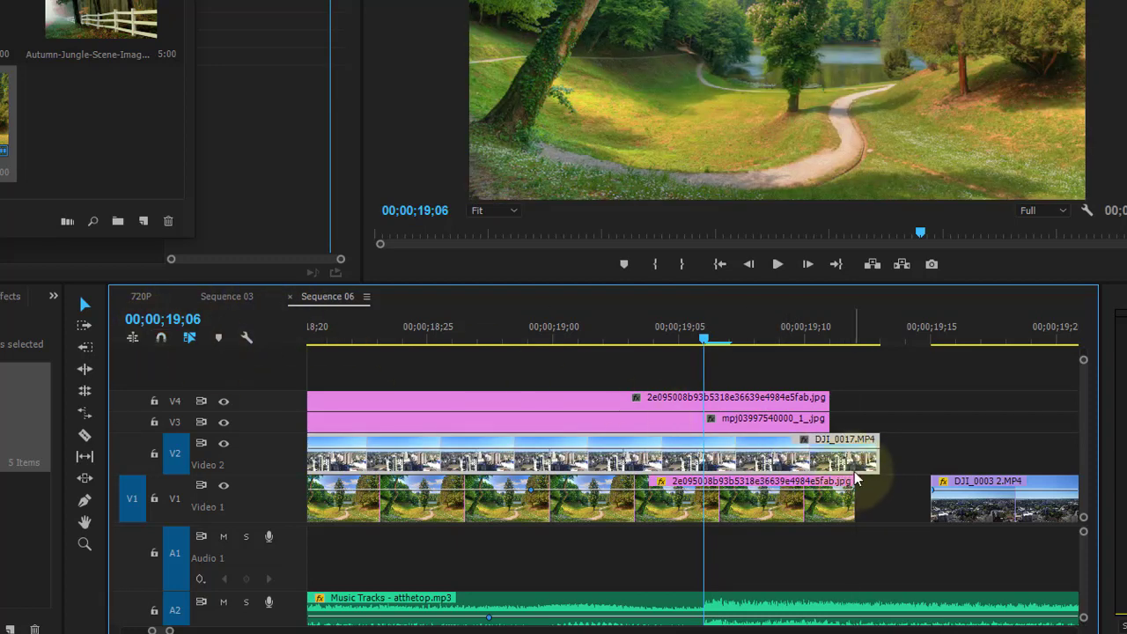
{"action": "left_click_drag", "start_coordinate": [859, 467], "coordinate": [791, 467]}
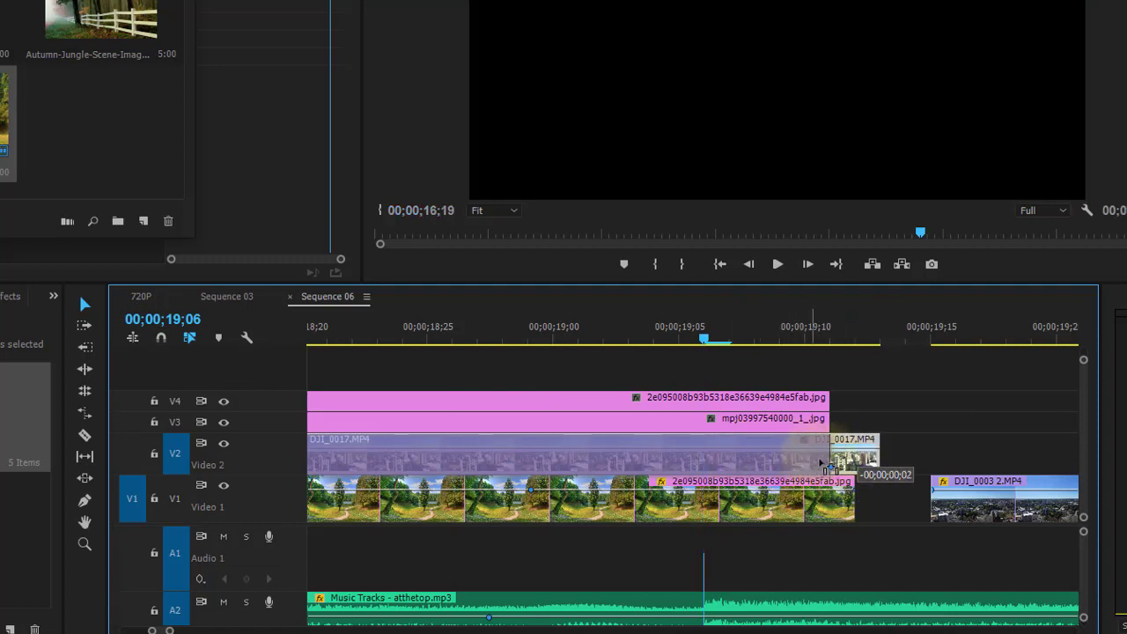
{"action": "left_click_drag", "start_coordinate": [791, 468], "coordinate": [764, 401]}
{"action": "left_click_drag", "start_coordinate": [815, 464], "coordinate": [807, 458]}
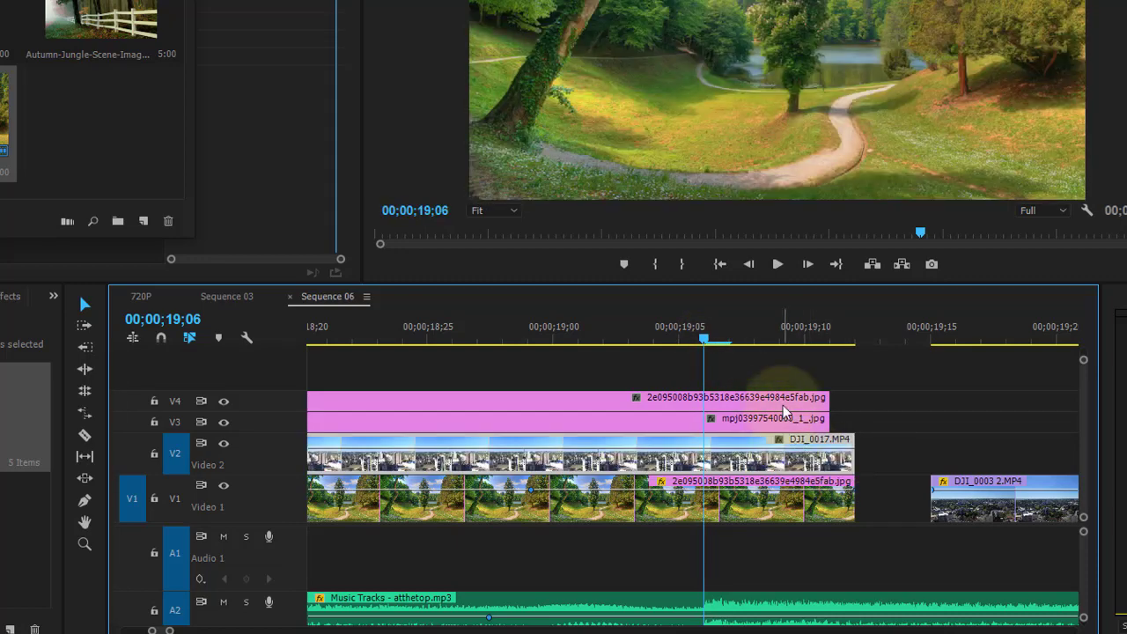
{"action": "key", "text": "minus"}
{"action": "key", "text": "minus"}
{"action": "key", "text": "minus"}
{"action": "key", "text": "minus"}
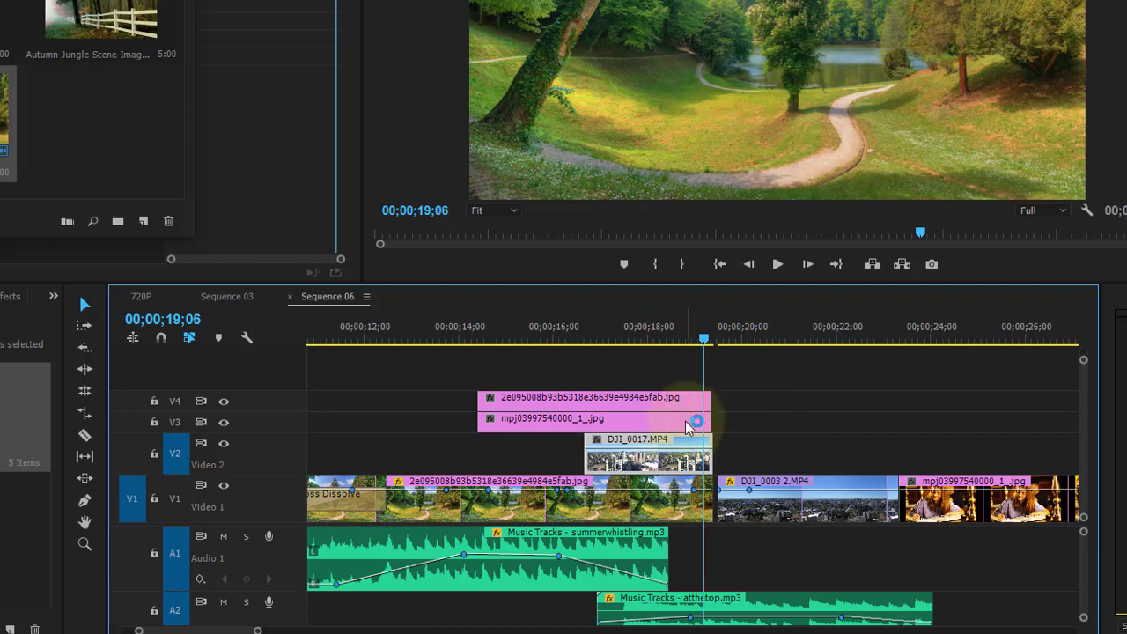
Trim the V3 photo's end and adjust the V4 image's end near the V2 clip end.
{"action": "mouse_move", "coordinate": [689, 426]}
{"action": "left_mouse_down"}
{"action": "mouse_move", "coordinate": [699, 435]}
{"action": "mouse_move", "coordinate": [697, 408]}
{"action": "left_mouse_up"}
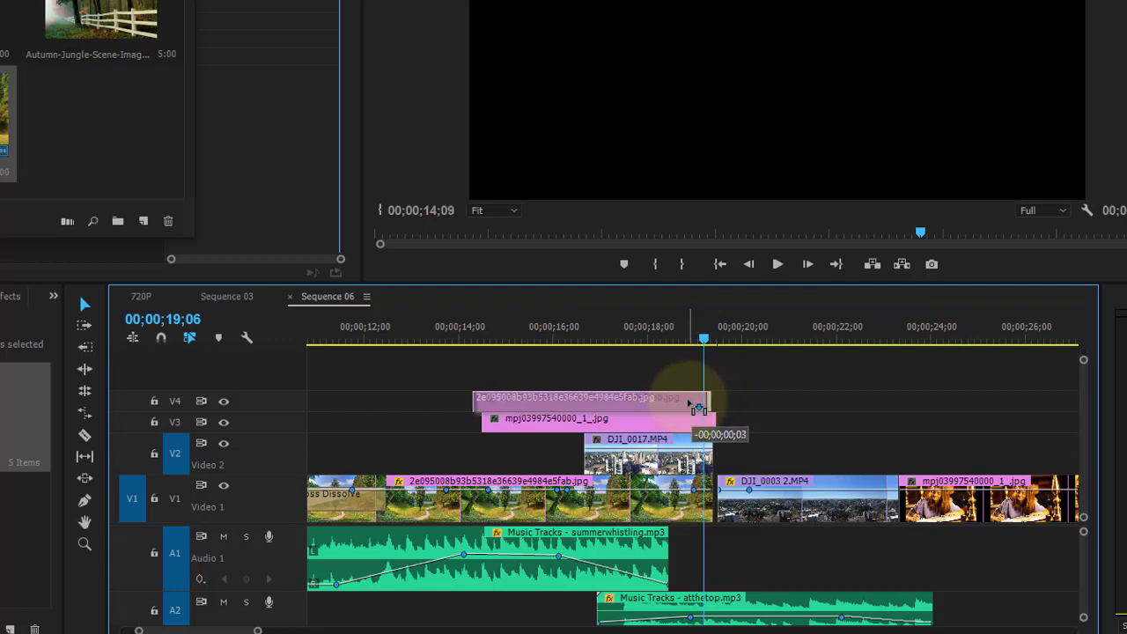
{"action": "left_click_drag", "start_coordinate": [698, 407], "coordinate": [701, 407]}
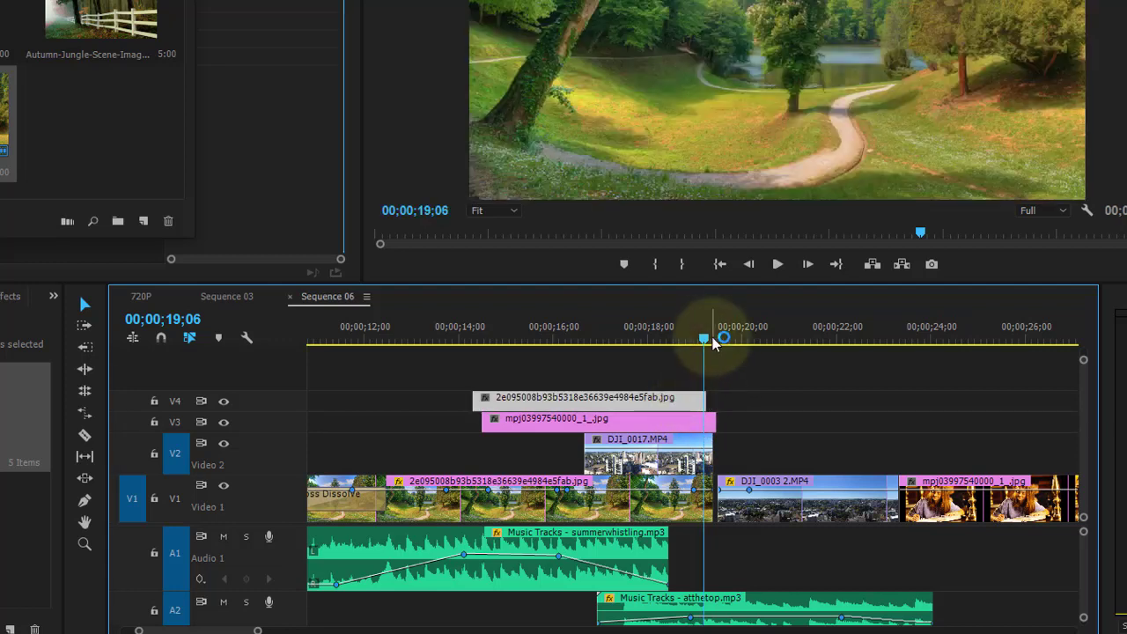
{"action": "key", "text": "equal"}
{"action": "key", "text": "equal"}
{"action": "key", "text": "equal"}
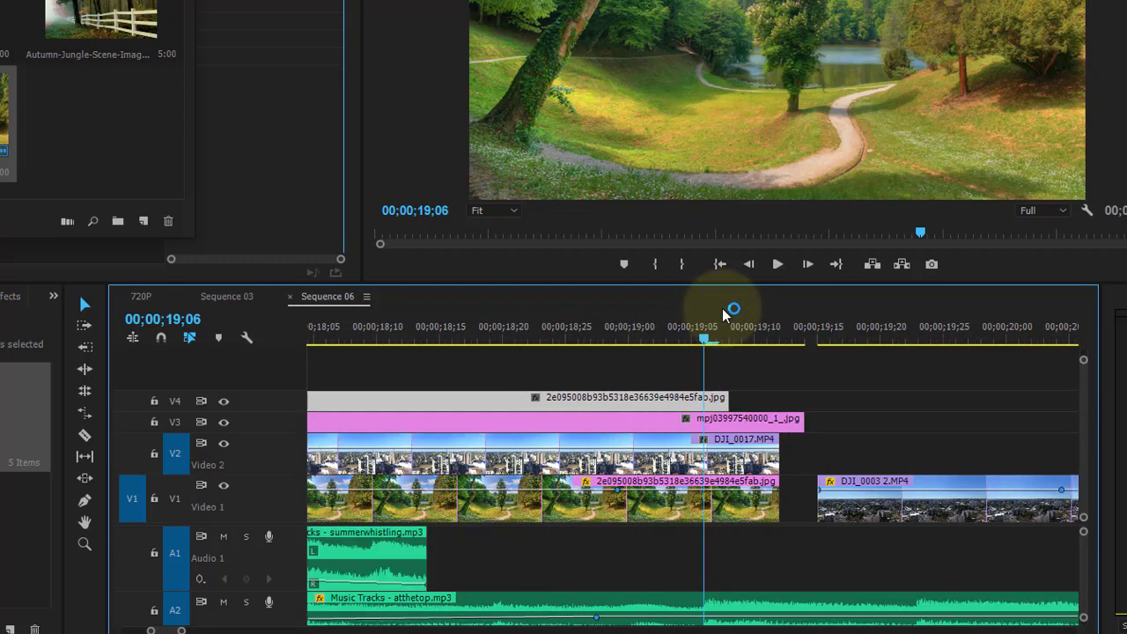
{"action": "left_click_drag", "start_coordinate": [692, 410], "coordinate": [742, 407]}
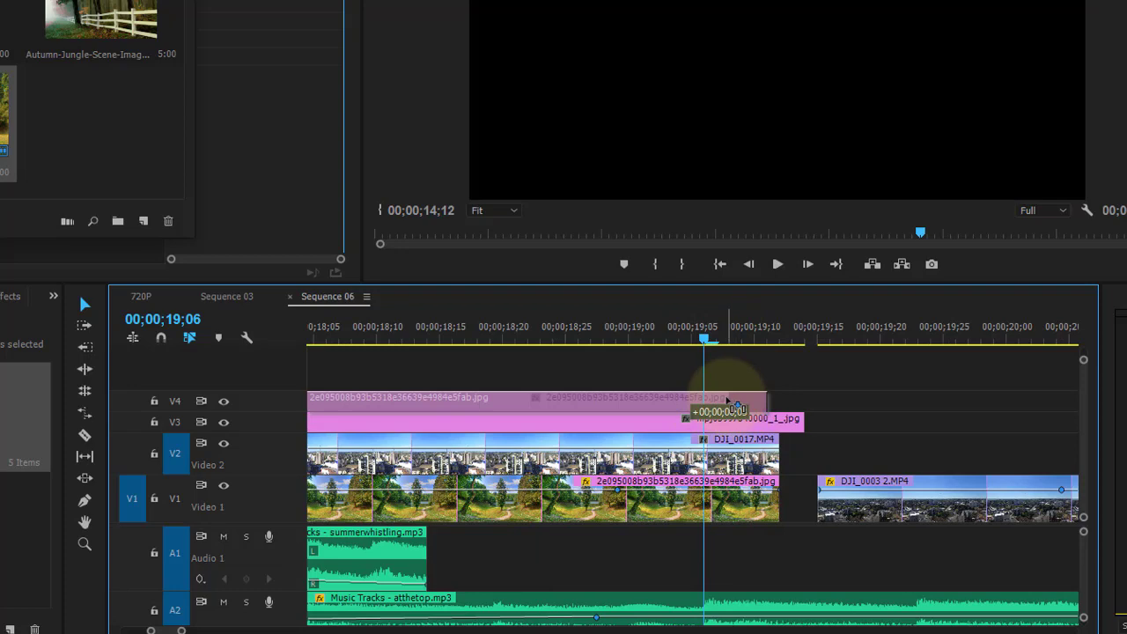
{"action": "left_click_drag", "start_coordinate": [709, 334], "coordinate": [730, 361]}
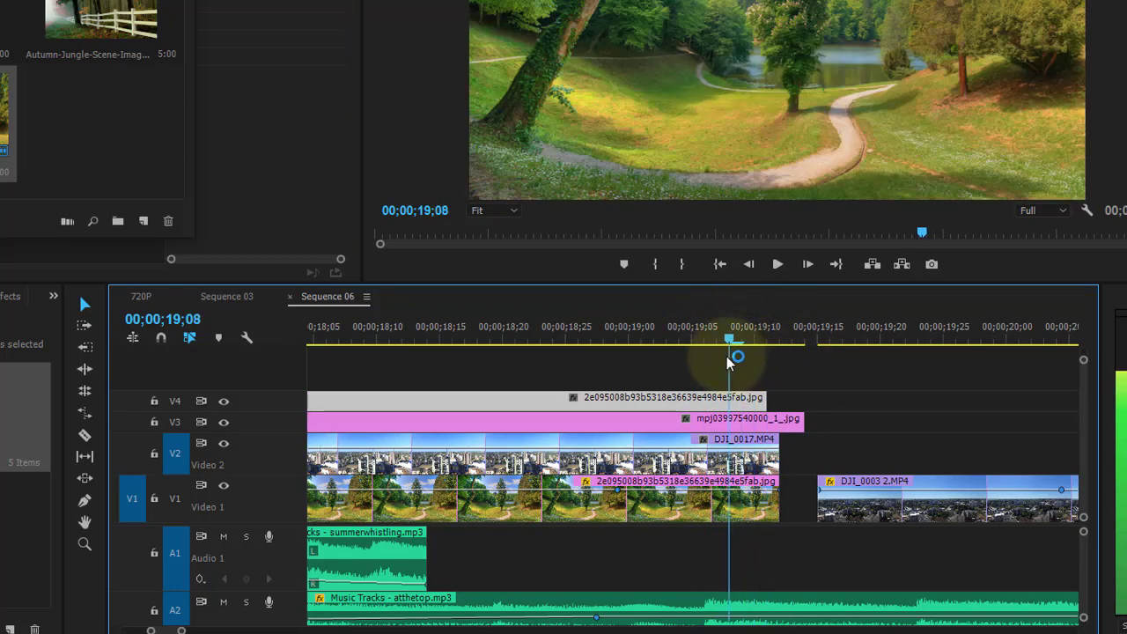
With Snap on, end the V4 image at 00;00;19;08 and slide DJI_0003 2.MP4 left to close the gap.
{"action": "left_click_drag", "start_coordinate": [730, 361], "coordinate": [730, 334]}
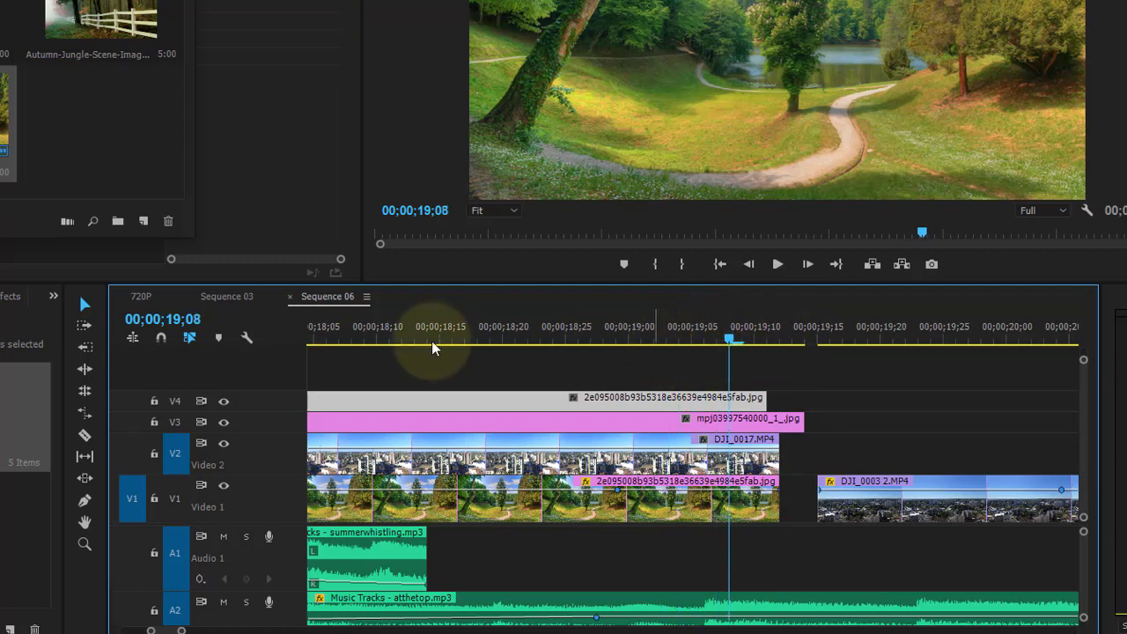
{"action": "left_click", "coordinate": [160, 337]}
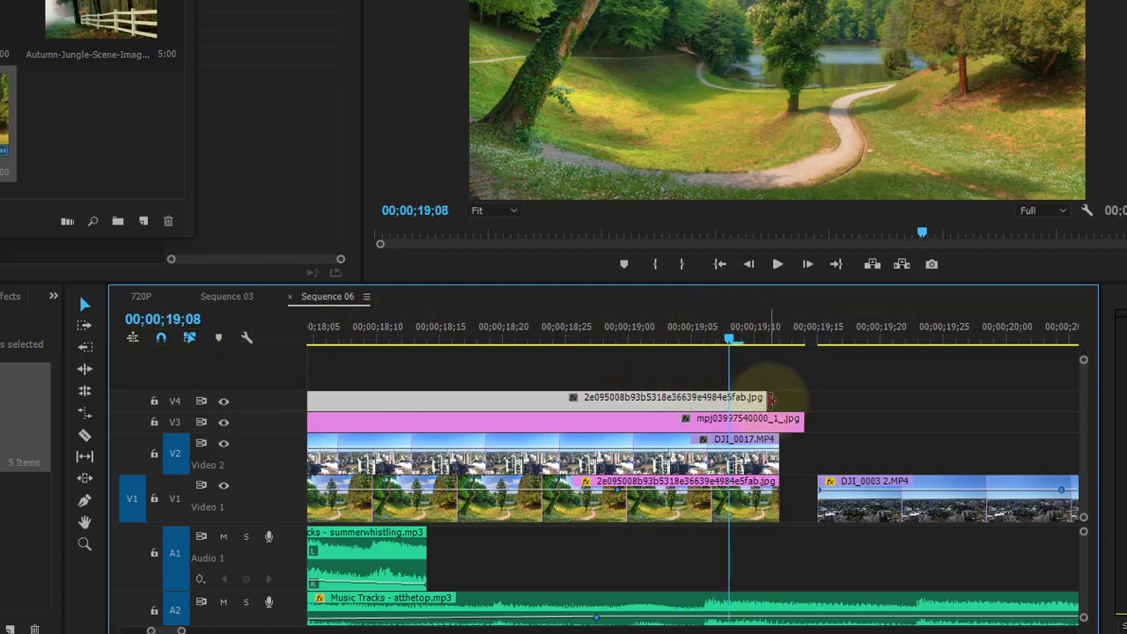
{"action": "mouse_move", "coordinate": [763, 398]}
{"action": "left_mouse_down"}
{"action": "mouse_move", "coordinate": [790, 398]}
{"action": "mouse_move", "coordinate": [779, 421]}
{"action": "mouse_move", "coordinate": [779, 391]}
{"action": "mouse_move", "coordinate": [765, 399]}
{"action": "left_mouse_up"}
{"action": "left_click_drag", "start_coordinate": [856, 520], "coordinate": [855, 516]}
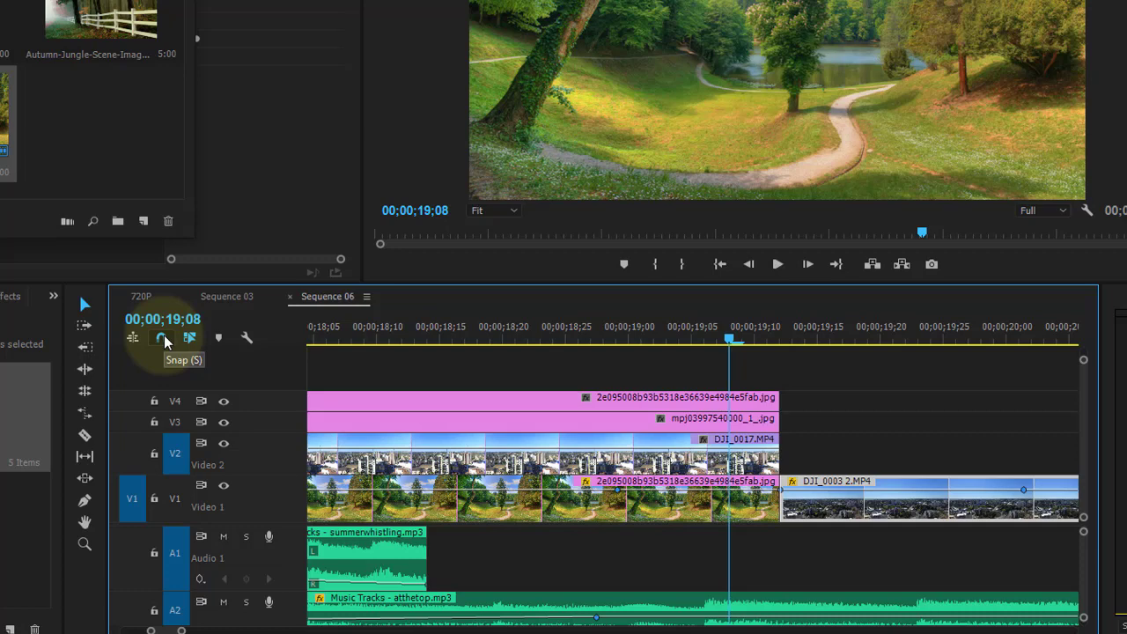
Zoom the timeline out to show all of Sequence 06 and reduce the Video 1 track height.
{"action": "left_click", "coordinate": [163, 344]}
{"action": "key", "text": "minus"}
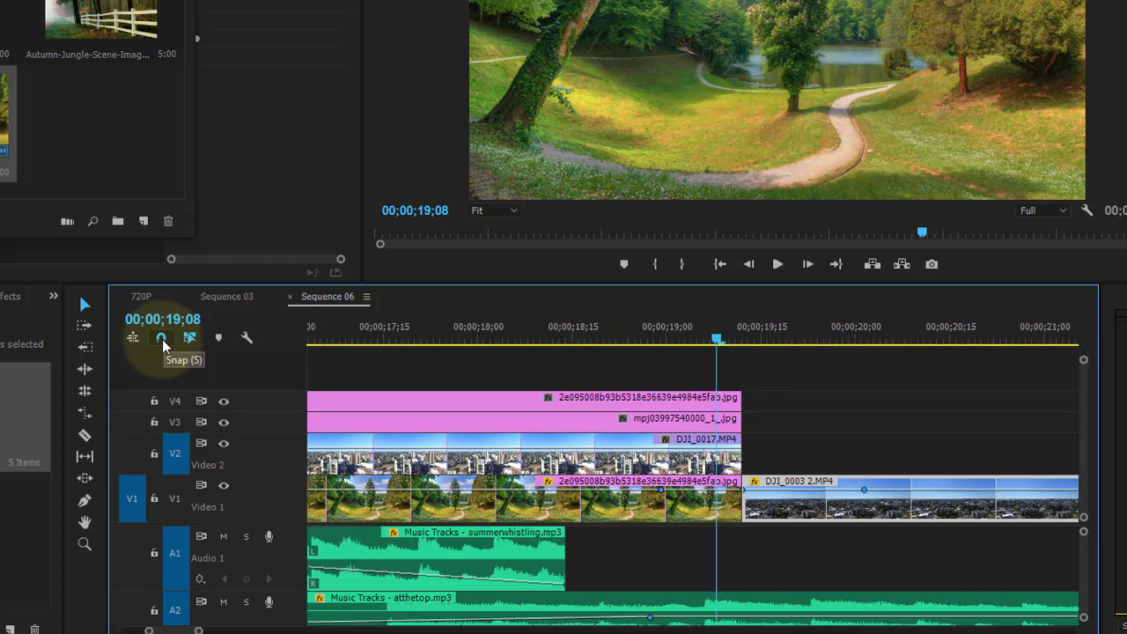
{"action": "key", "text": "minus"}
{"action": "key", "text": "minus"}
{"action": "key", "text": "minus"}
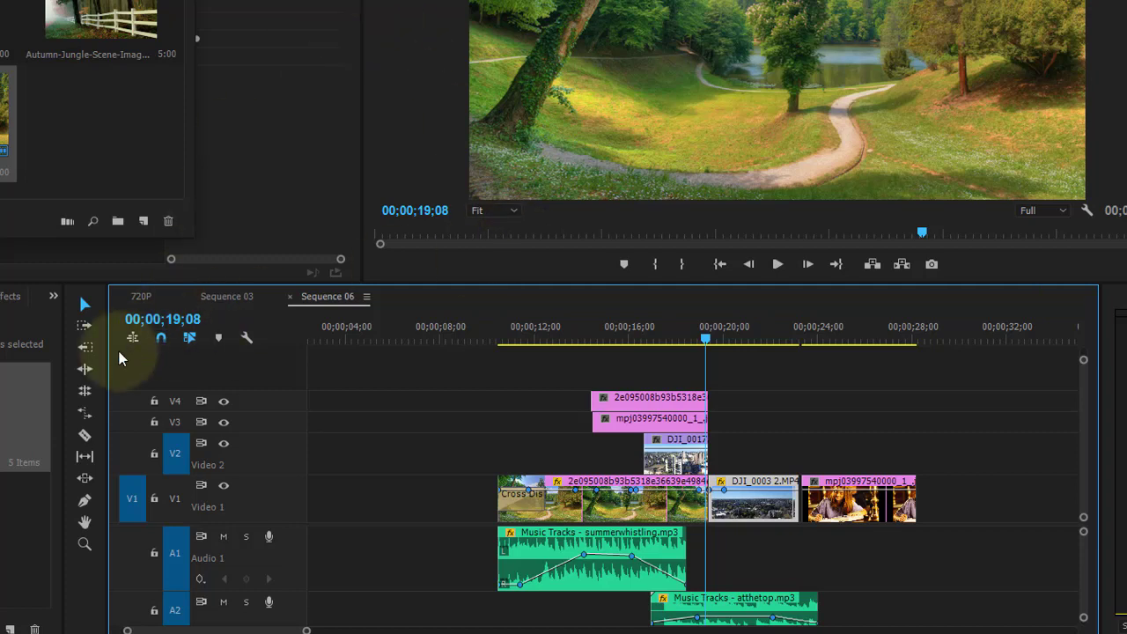
{"action": "left_click", "coordinate": [184, 340]}
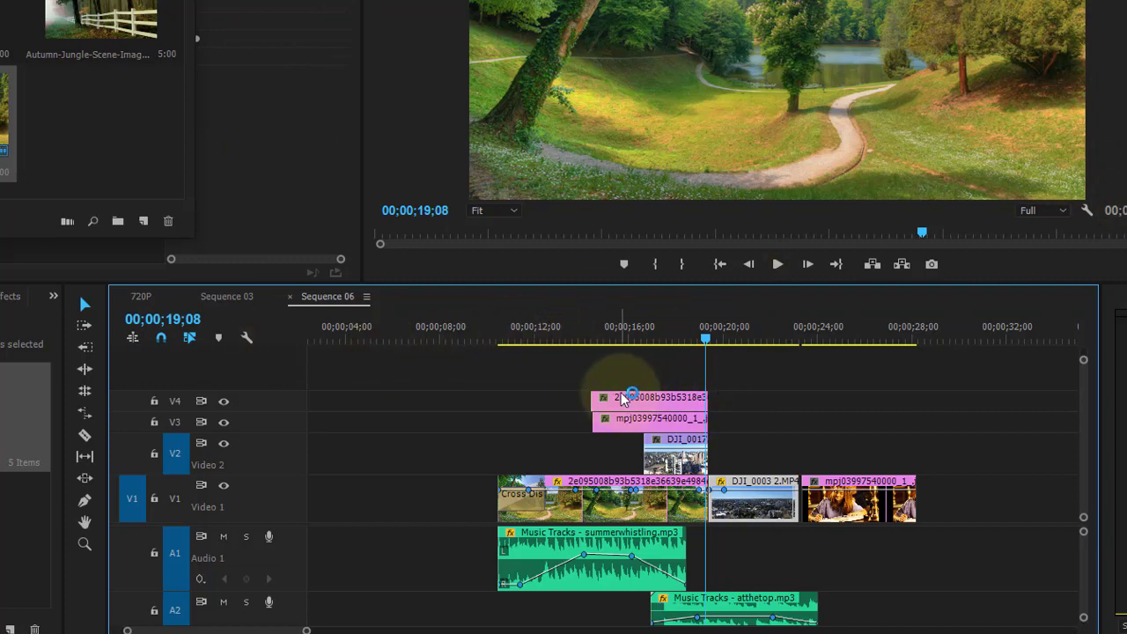
{"action": "left_click", "coordinate": [593, 332]}
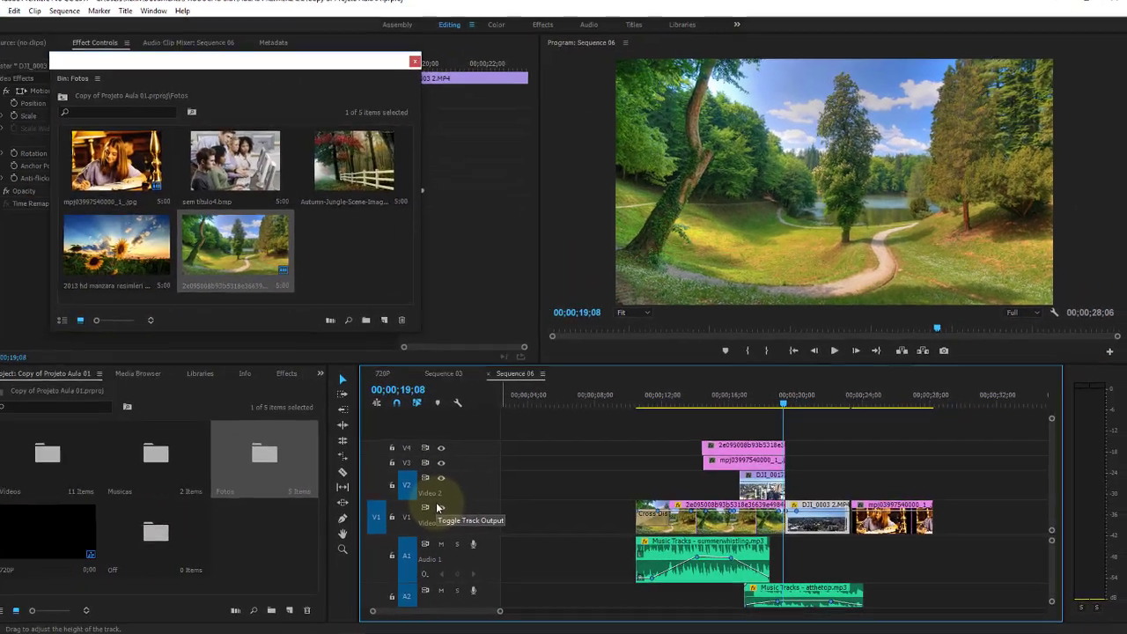
{"action": "left_click_drag", "start_coordinate": [445, 509], "coordinate": [447, 517]}
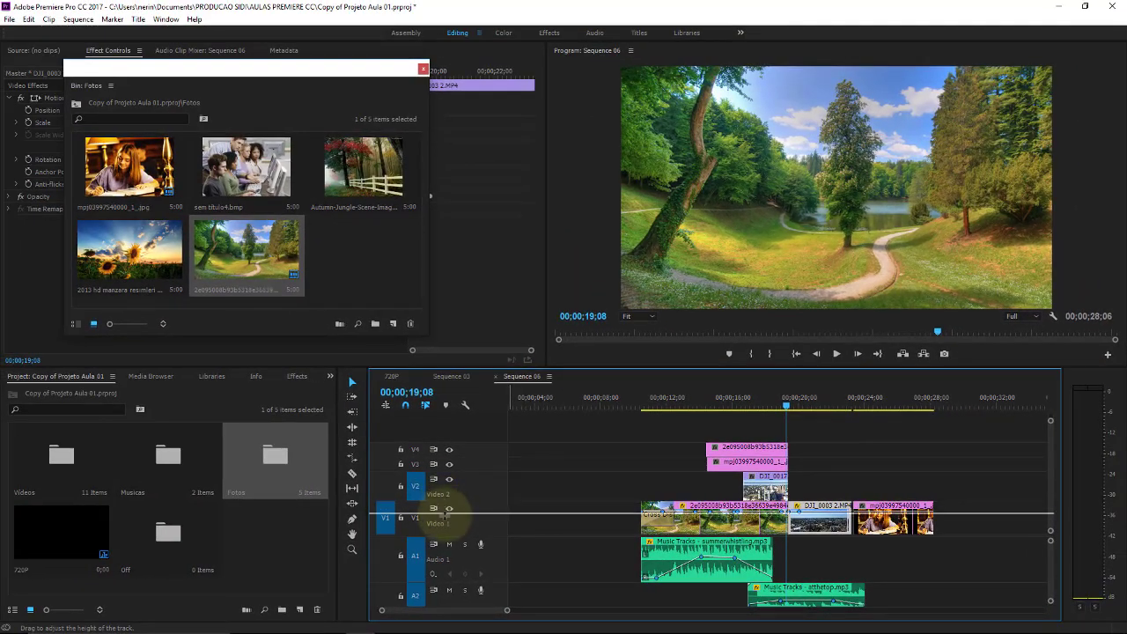